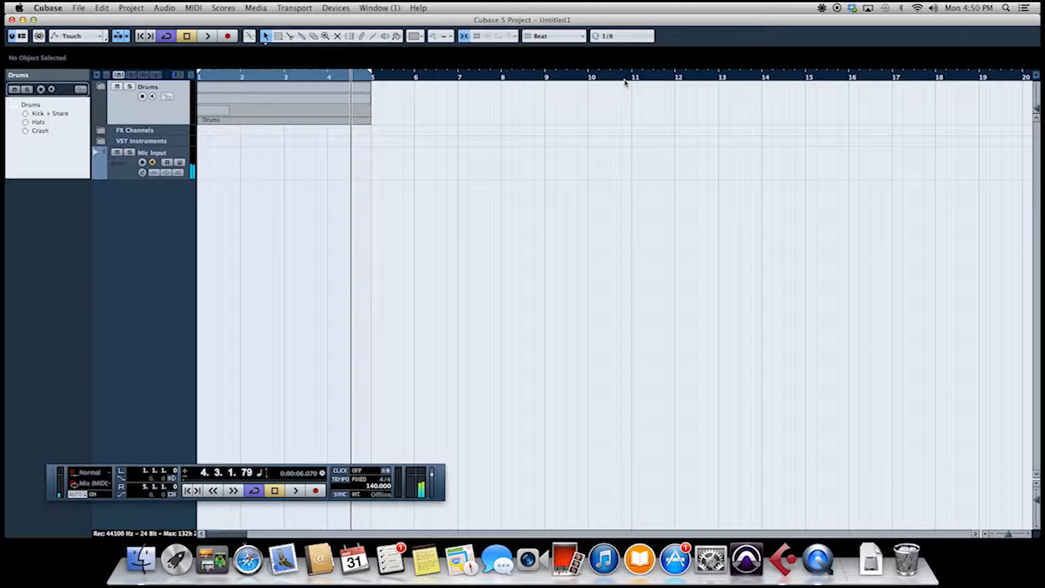
Step: Load Reaktor5 in the first VST instrument slot with its own MIDI track, and place that track above the Drums folder
key("F11")
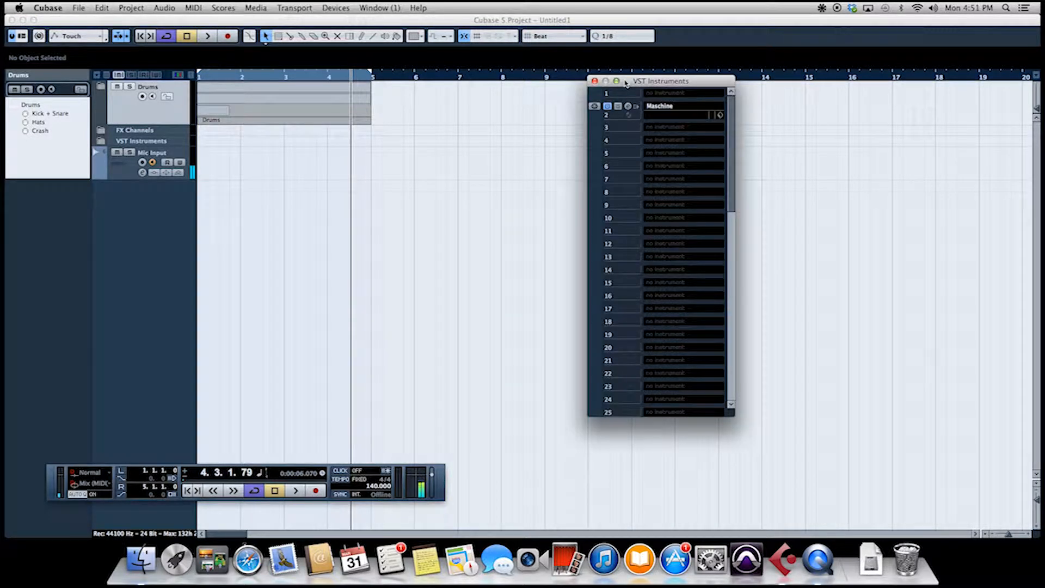
left_click(670, 93)
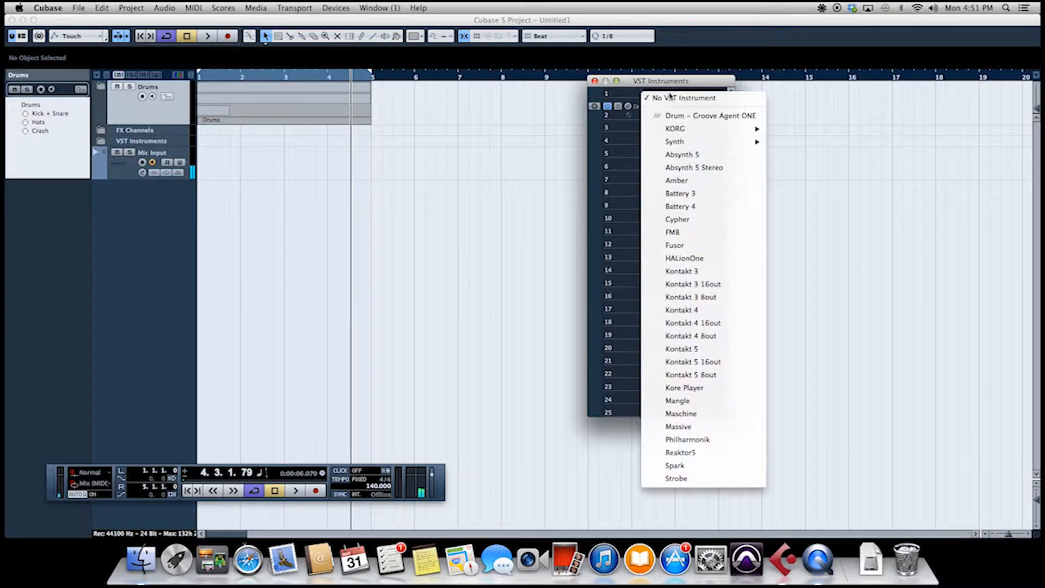
left_click(702, 457)
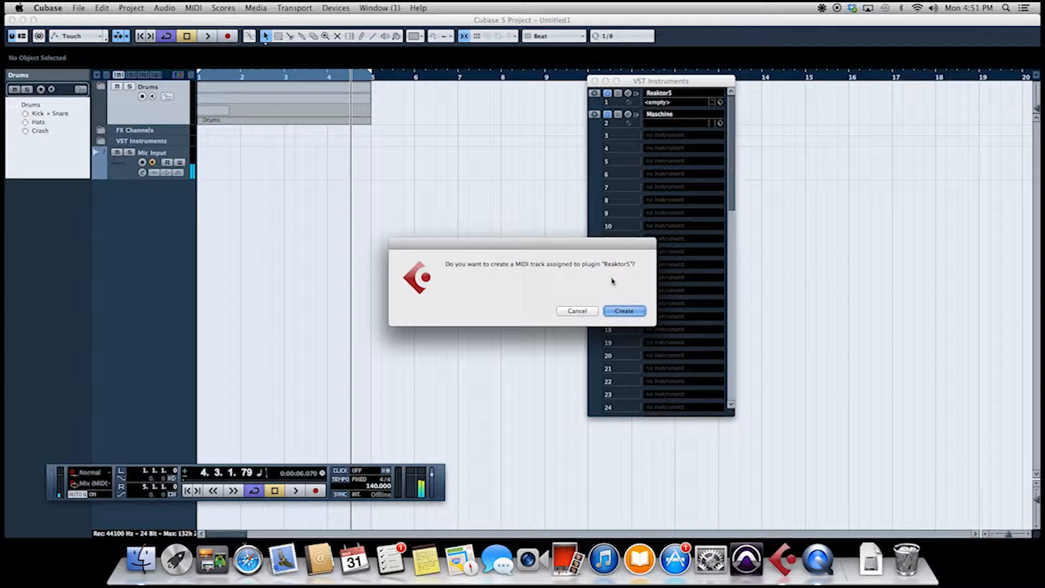
left_click(626, 312)
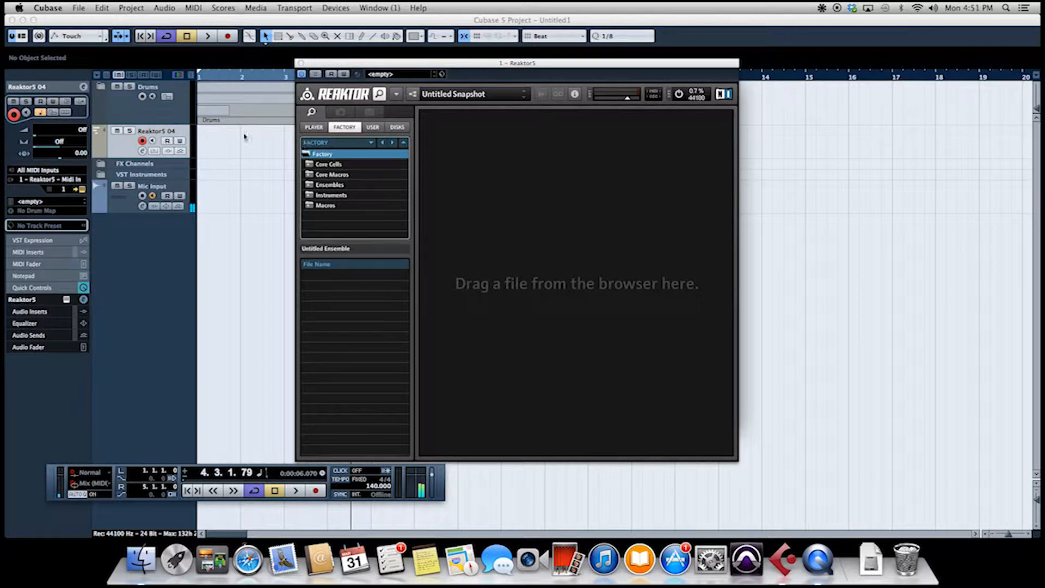
left_click(130, 111)
left_click_drag(131, 111, 130, 112)
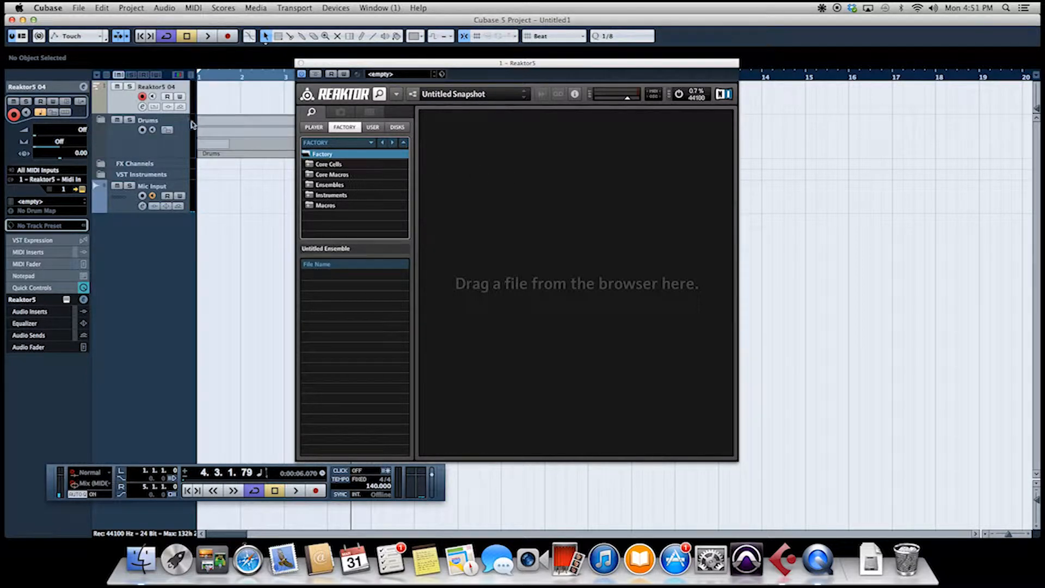
Step: Load Monark.ens from Reaktor's Player library into the empty rack and hide the browser
left_click(314, 128)
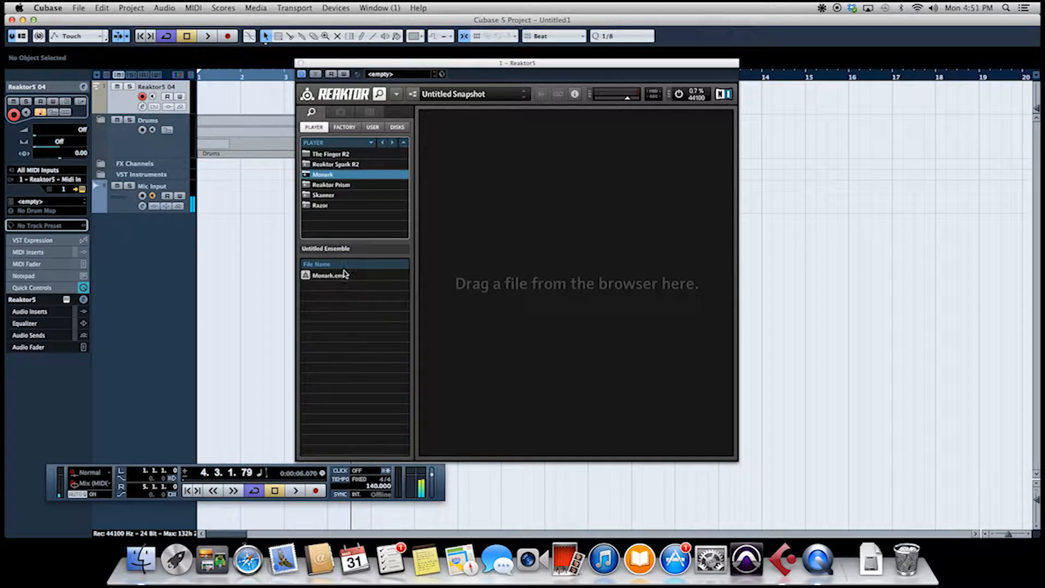
left_click(316, 176)
left_click_drag(338, 278, 521, 176)
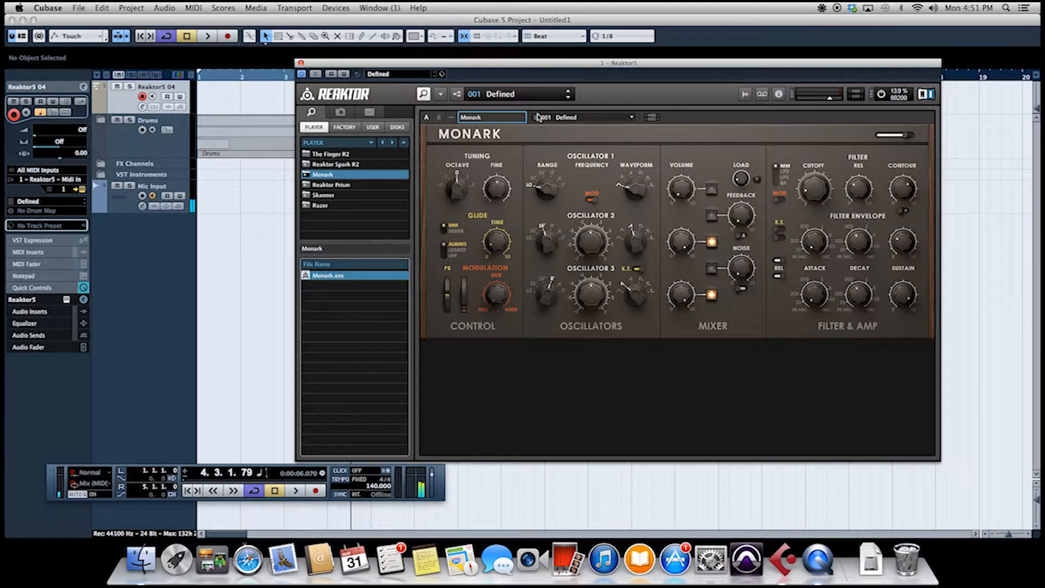
left_click(424, 96)
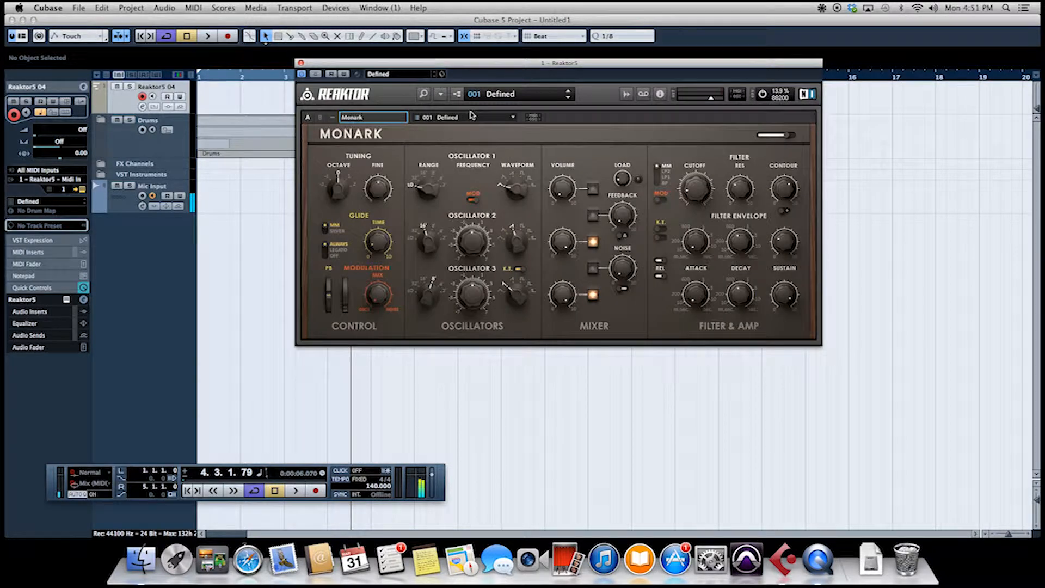
Step: Load the INIT - Monark snapshot from Monark's User Bank
left_click(468, 117)
mouse_move(472, 139)
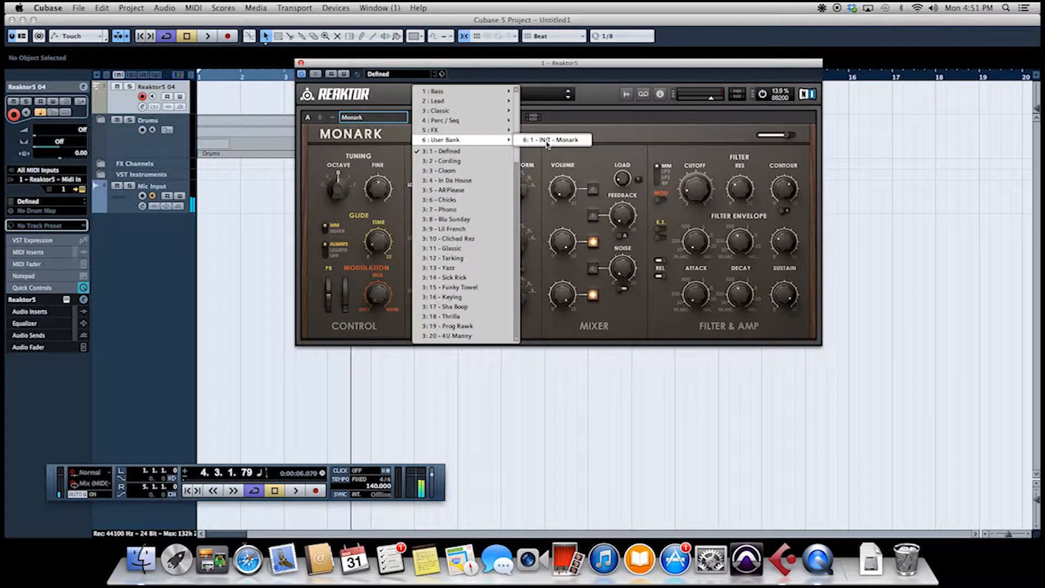
left_click(548, 142)
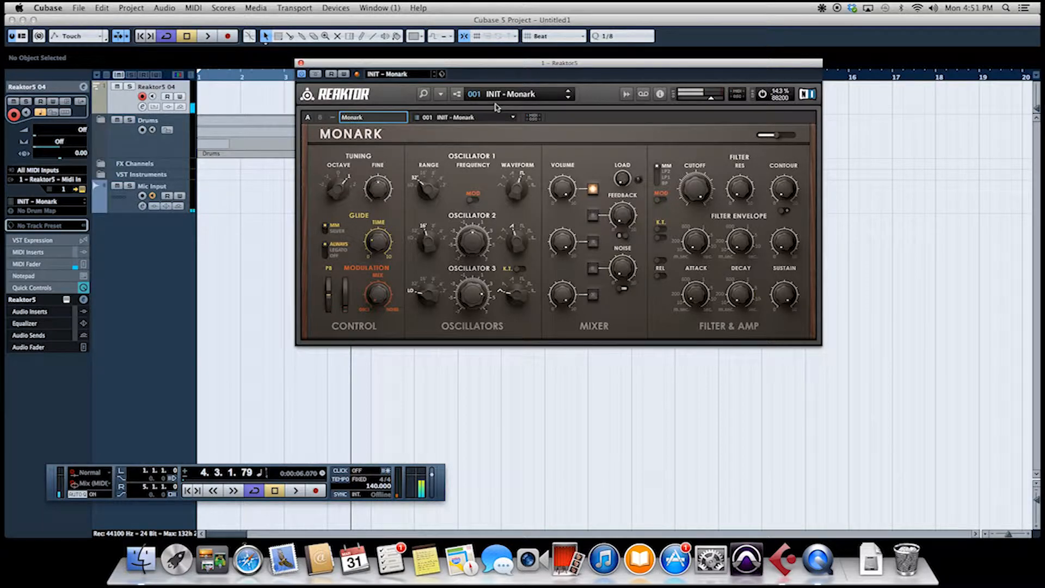
Step: Switch on oscillator 2 in Monark's mixer, change its waveform, and try out the filter cutoff
left_click(593, 241)
left_click_drag(523, 247, 524, 231)
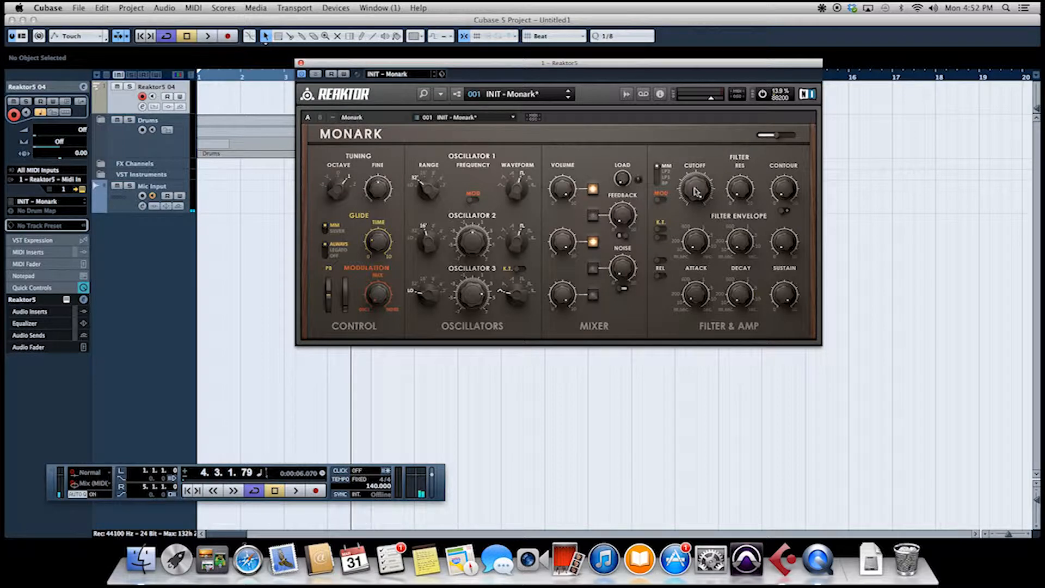
left_click_drag(696, 191, 706, 271)
Step: Add Automation LFO.ism from the factory Instruments > Automation folder to the Monark ensemble, without creating a local copy
left_click(423, 93)
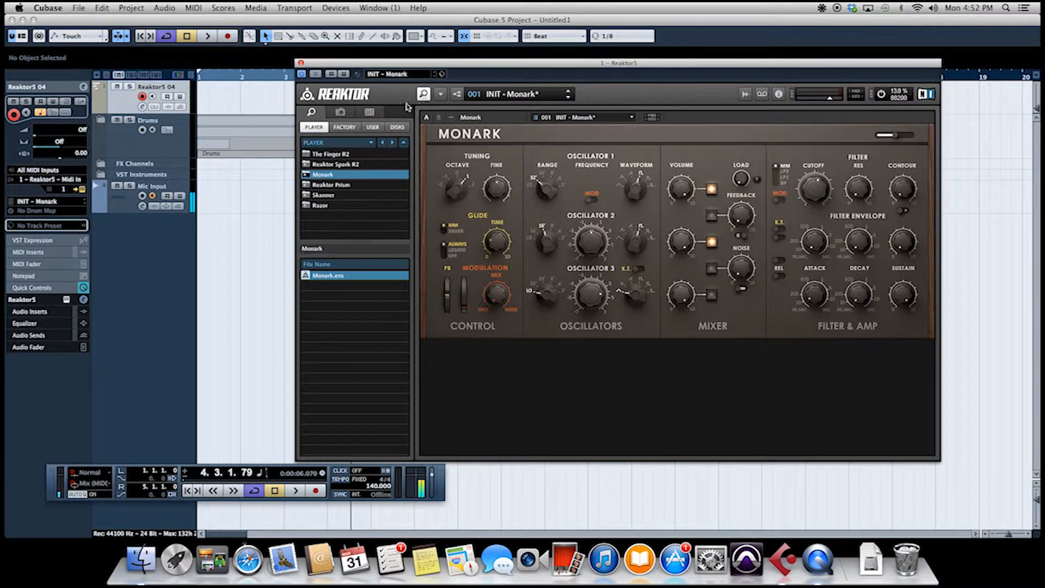
left_click(351, 128)
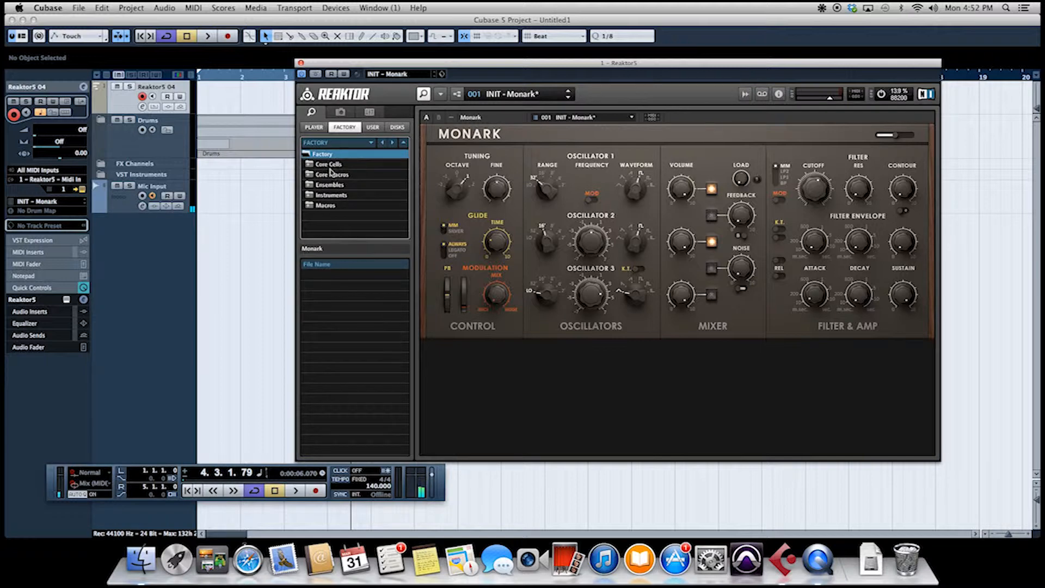
left_click(329, 199)
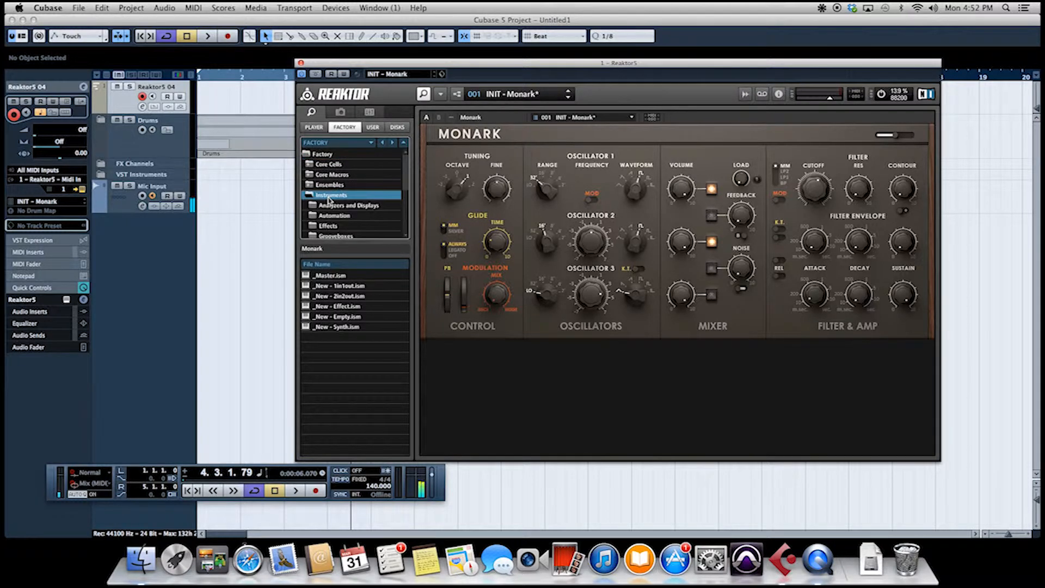
left_click(330, 217)
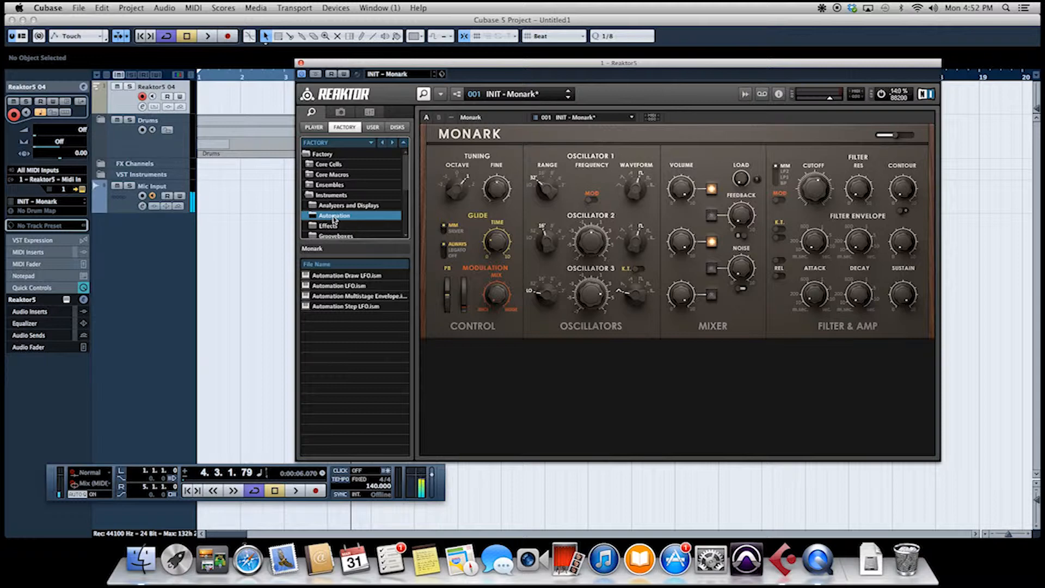
left_click(348, 287)
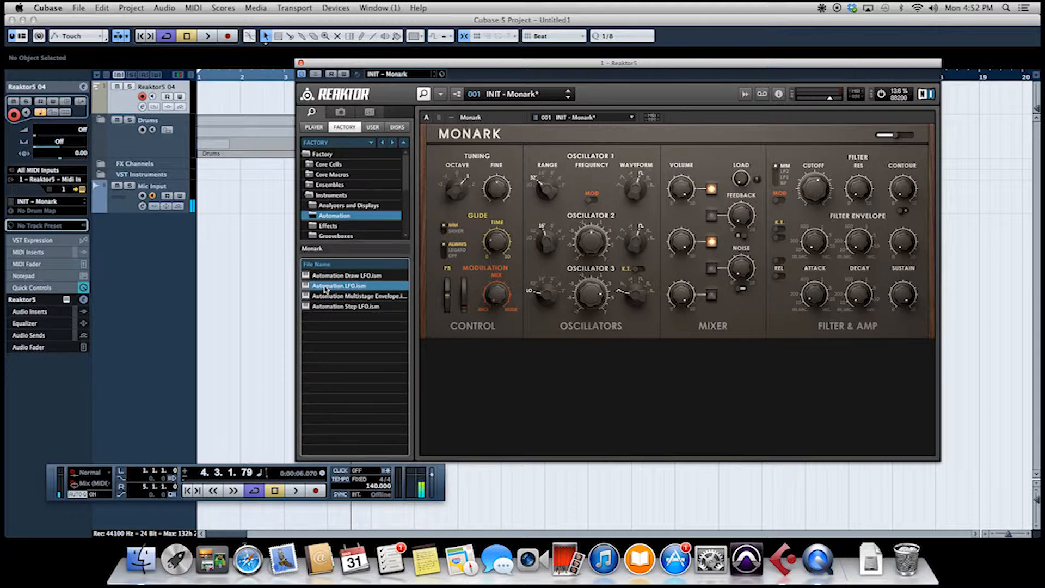
double_click(326, 289)
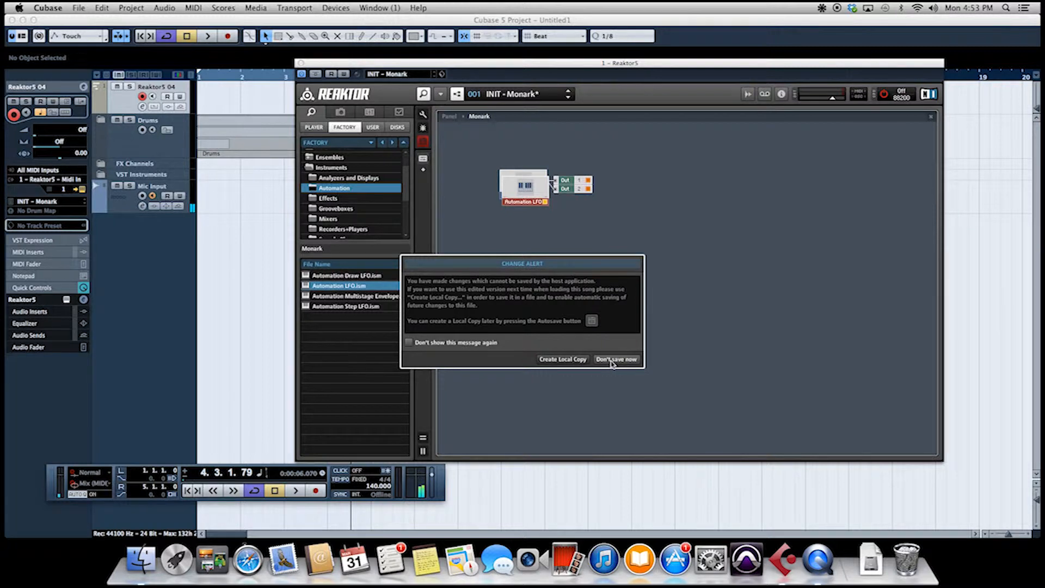
left_click(611, 360)
Step: Move the Automation LFO module off the Monark module to a free spot below it in the ensemble structure
left_click_drag(528, 187, 528, 222)
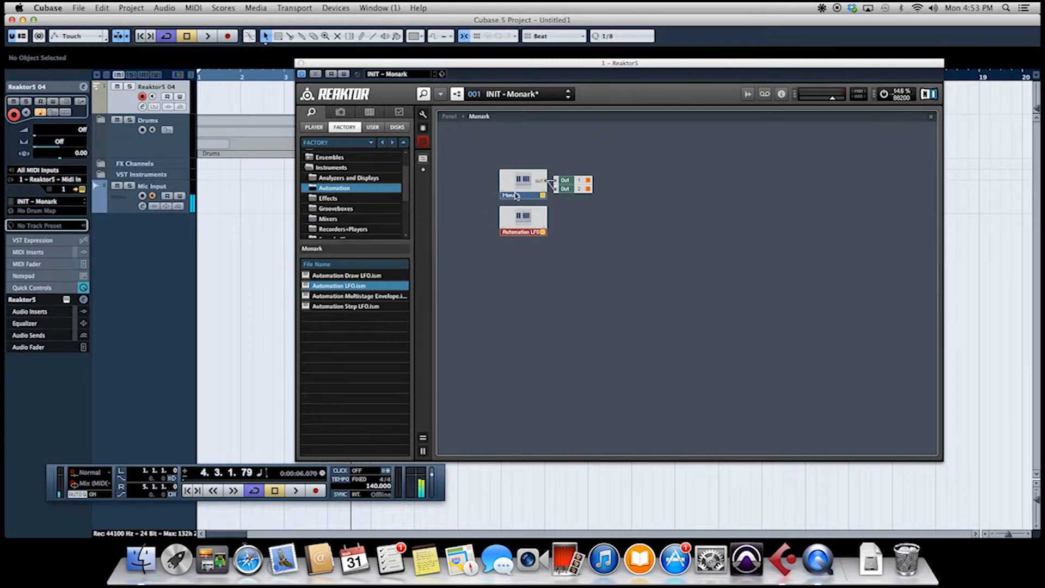
left_click(452, 119)
left_click(453, 118)
left_click_drag(568, 251, 629, 357)
left_click(479, 116)
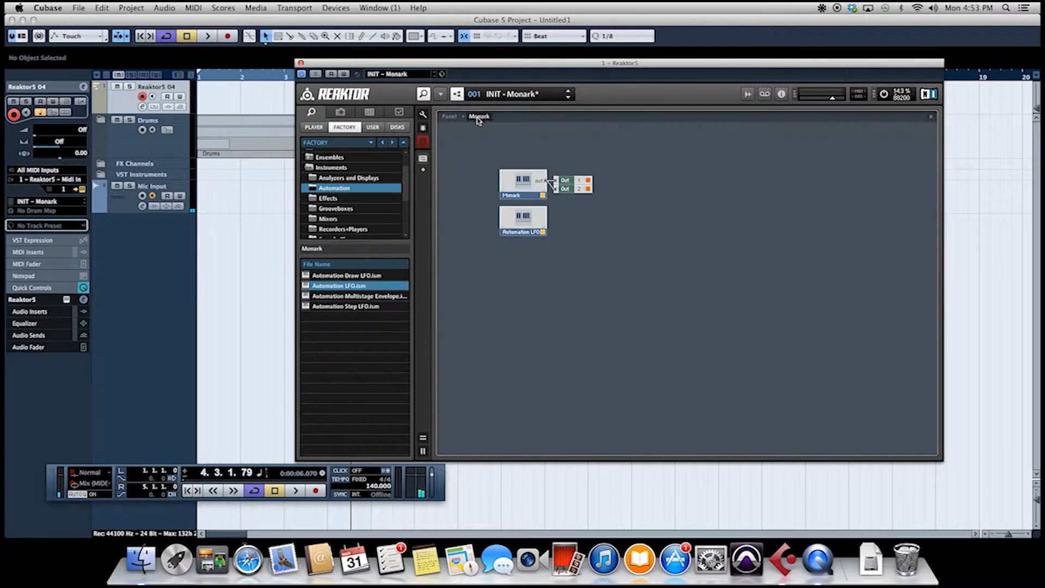
left_click(526, 222)
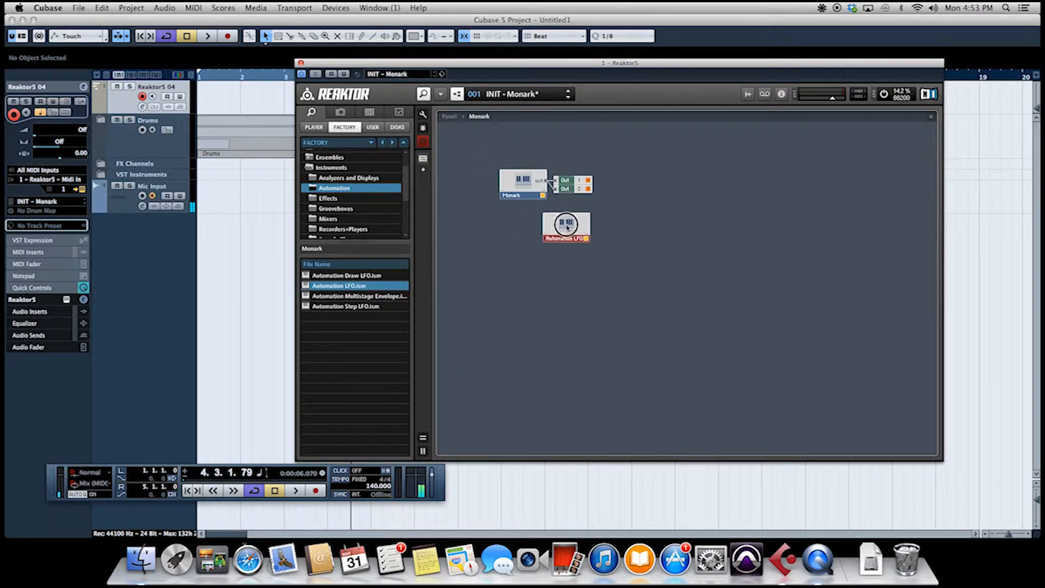
Step: Return to the panel view with Automation LFO beside Monark and hide the browser
left_click(449, 117)
left_click(711, 159)
left_click(545, 253)
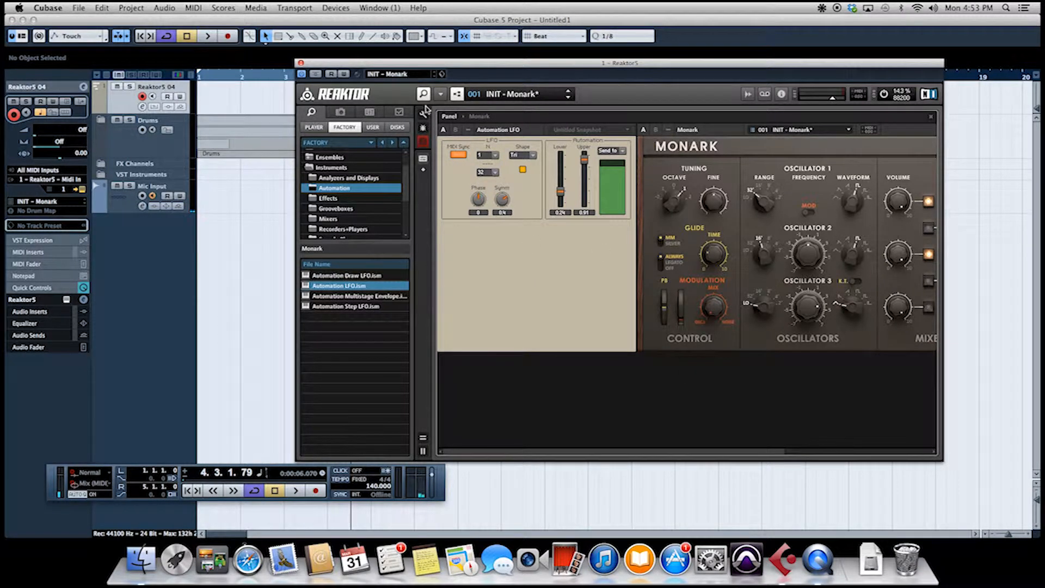
left_click(424, 96)
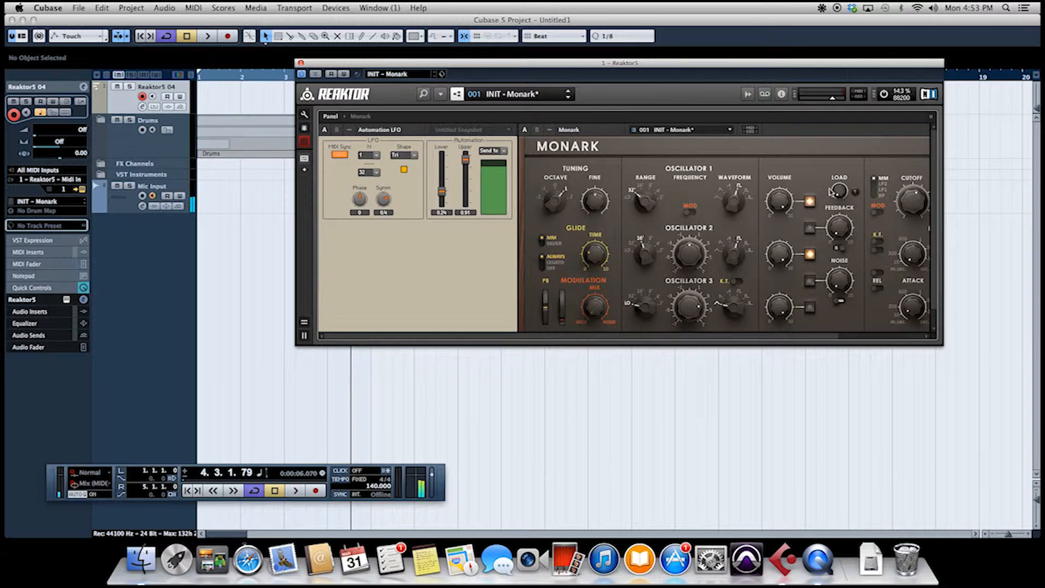
Step: Assign the Automation LFO's send target to a Monark parameter
left_click(505, 152)
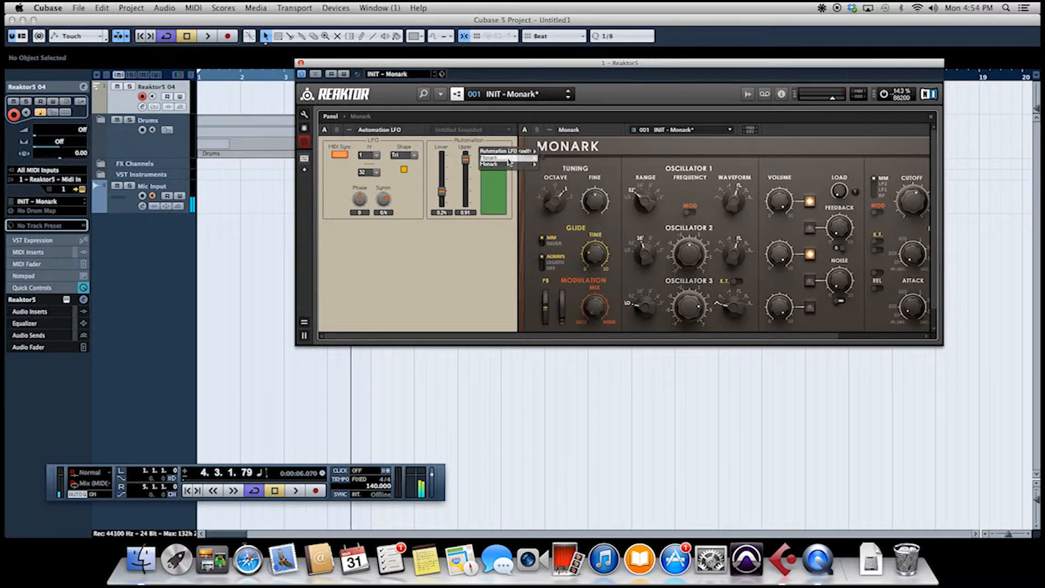
mouse_move(509, 163)
left_click(577, 124)
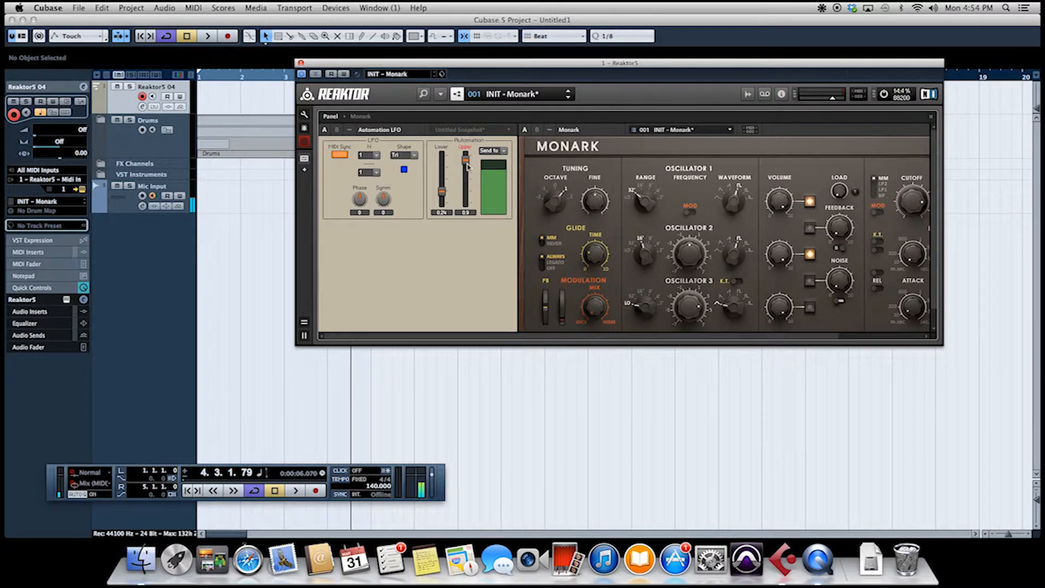
Step: Unmute the Kick + Snare track inside the Drums folder and play the project from the start
left_click(104, 122)
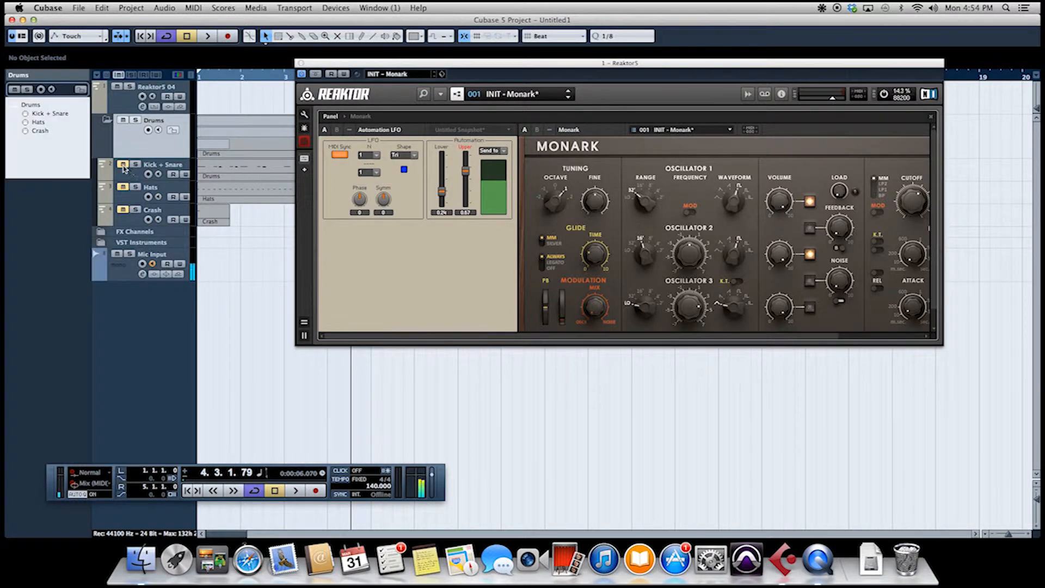
left_click(143, 37)
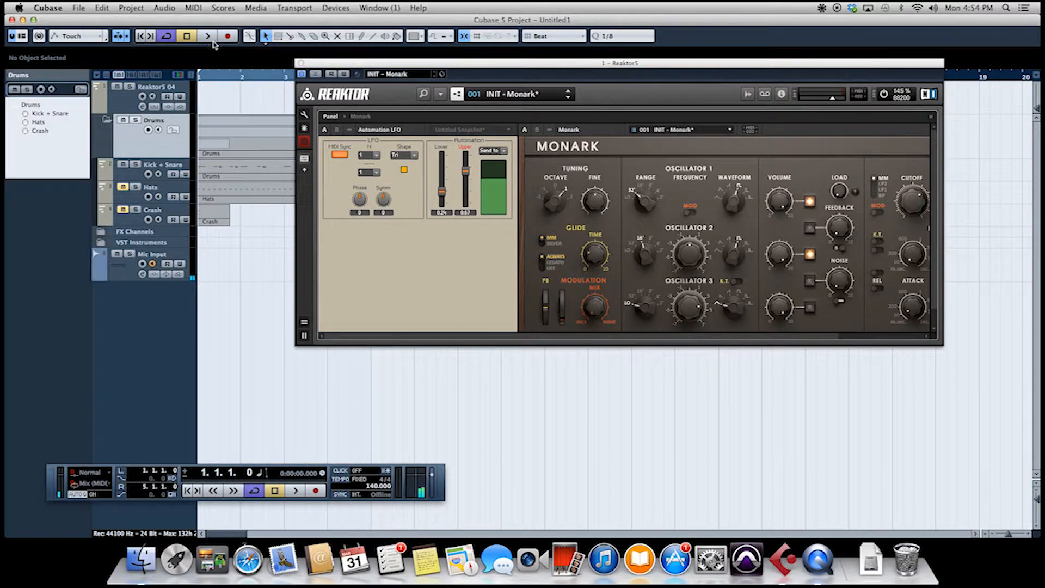
left_click(207, 37)
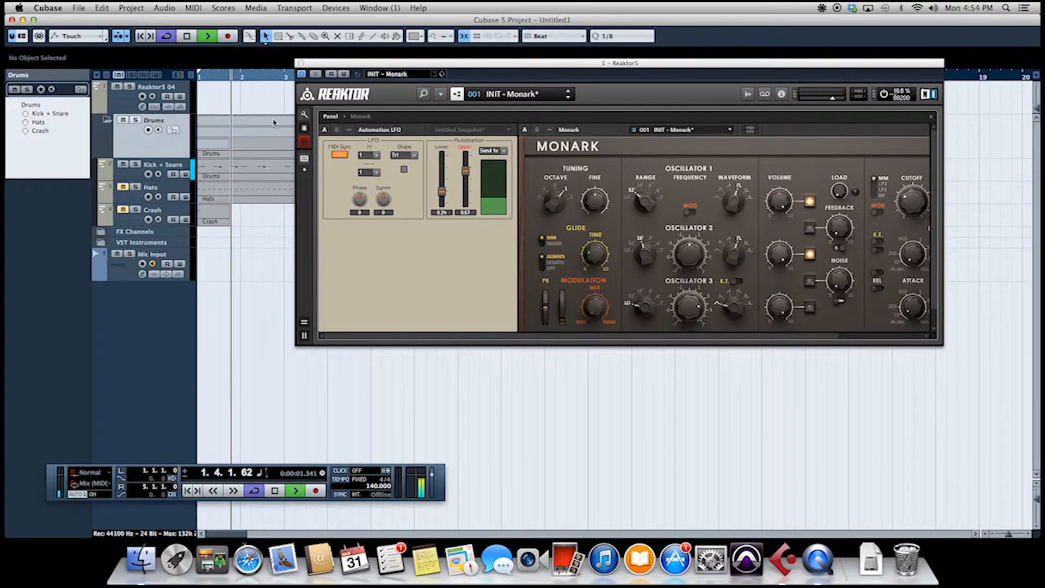
Step: Record a four-bar MIDI part on the Reaktor5 track, with the plug-in window moved clear of the track area
left_click(133, 105)
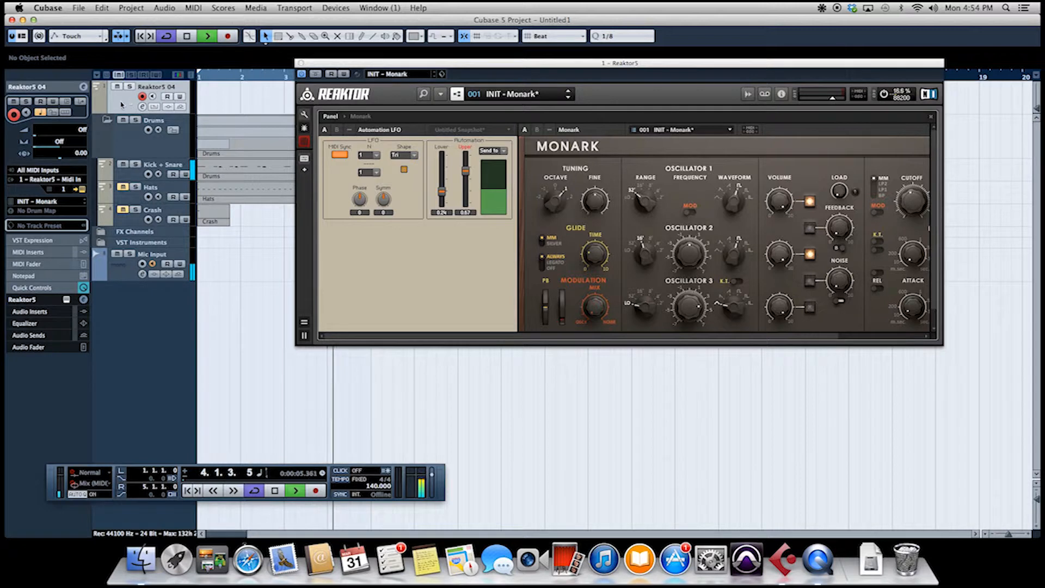
left_click_drag(346, 67, 355, 150)
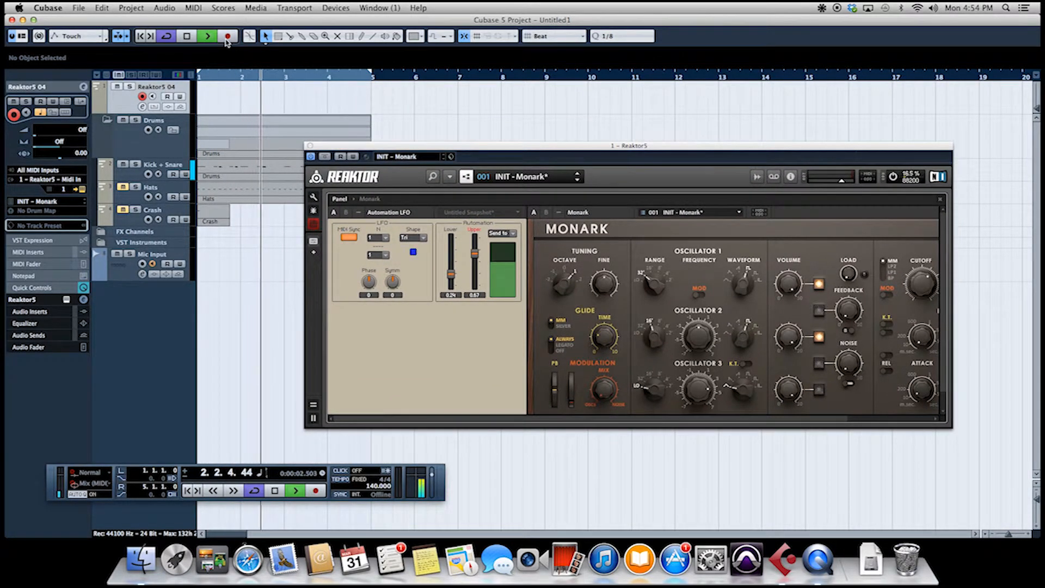
left_click(227, 38)
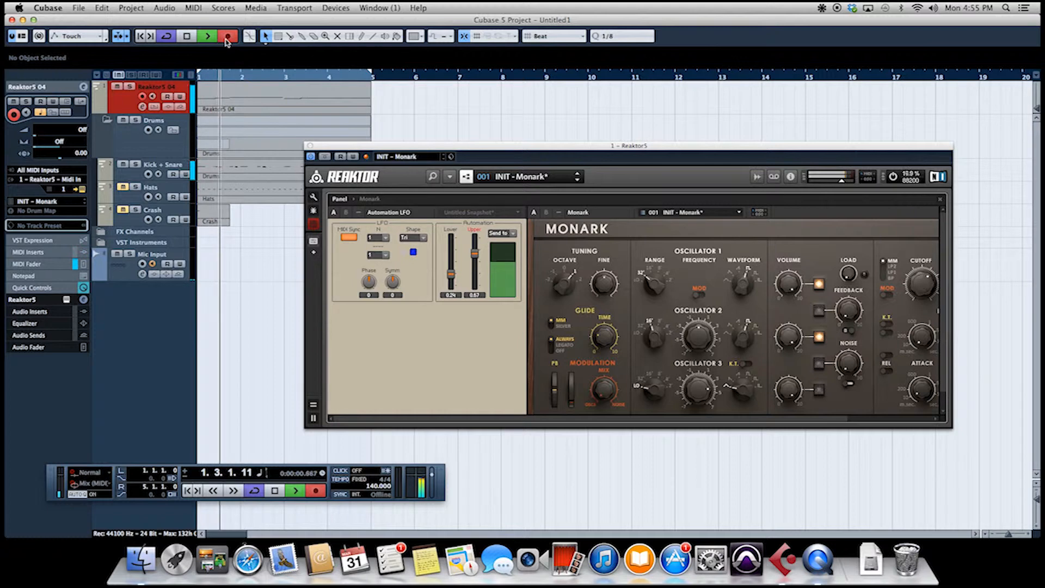
left_click(228, 39)
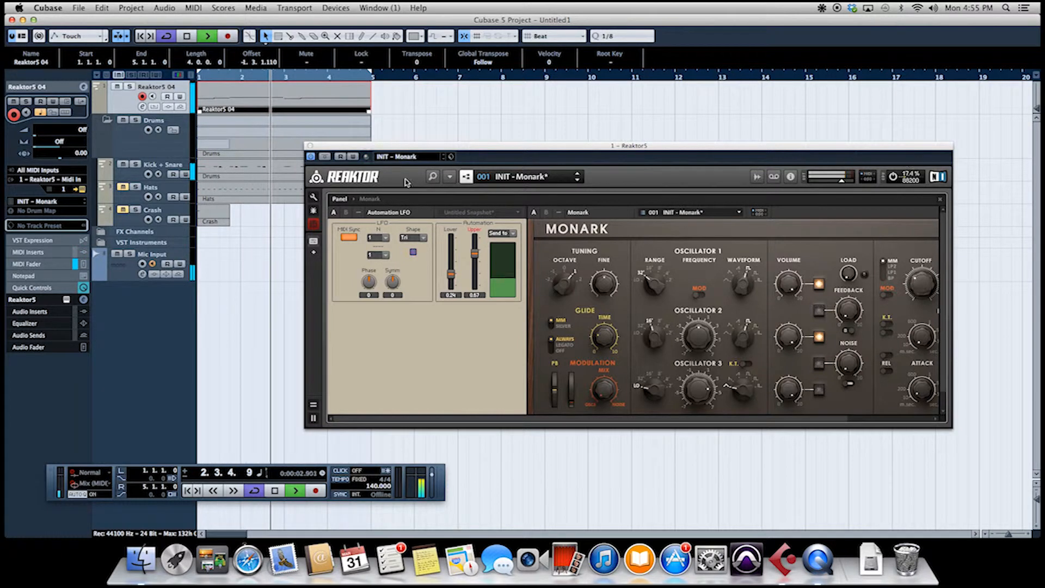
Step: Adjust the Automation LFO's range during playback, setting Upper to 0.68 and Lower to 0.29
left_click_drag(474, 254, 474, 257)
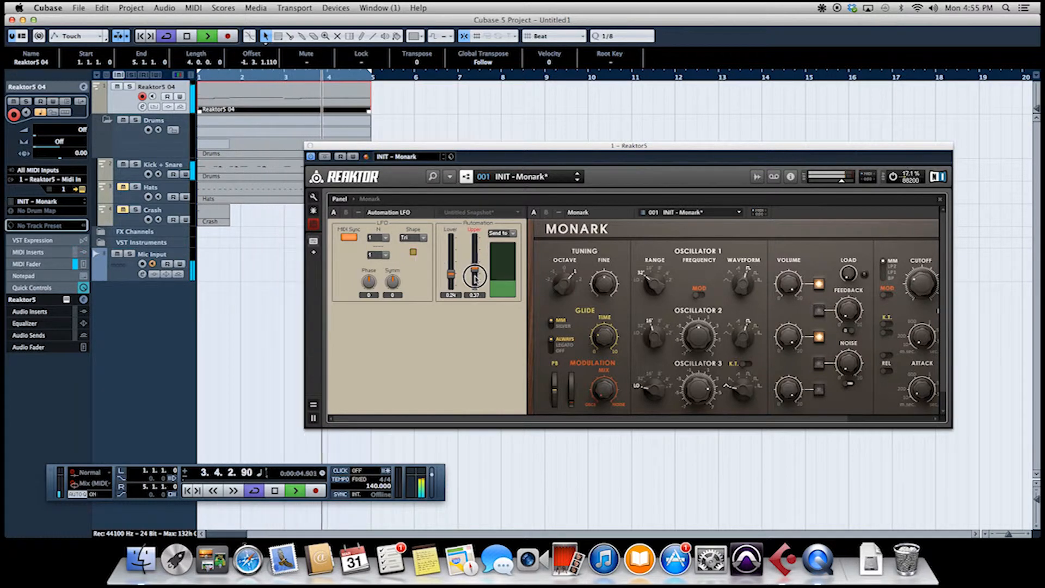
left_click_drag(454, 250, 451, 281)
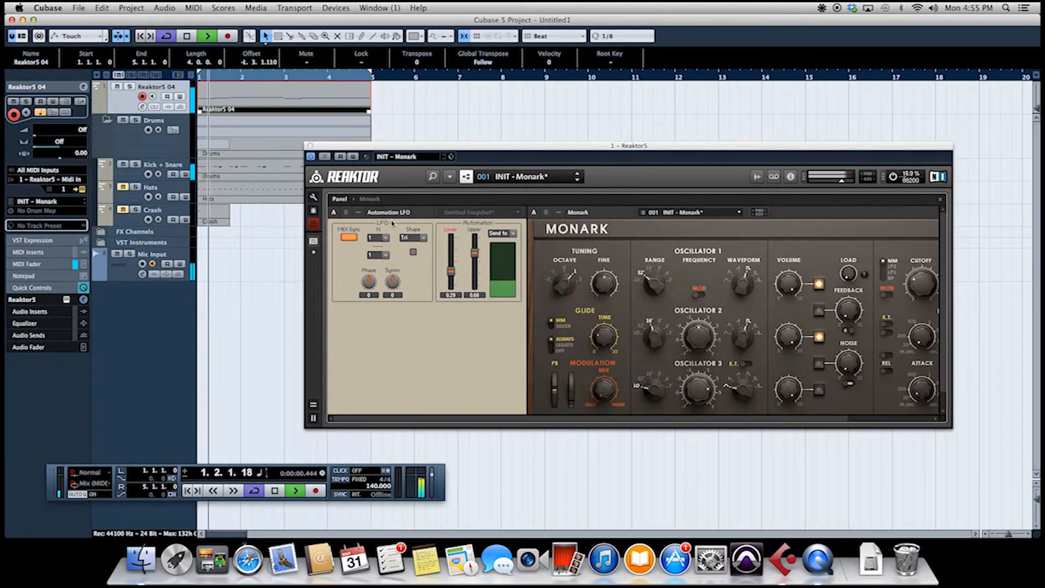
Step: Add the factory Automation Step LFO instrument to the ensemble, placing it below the Automation LFO
left_click(434, 178)
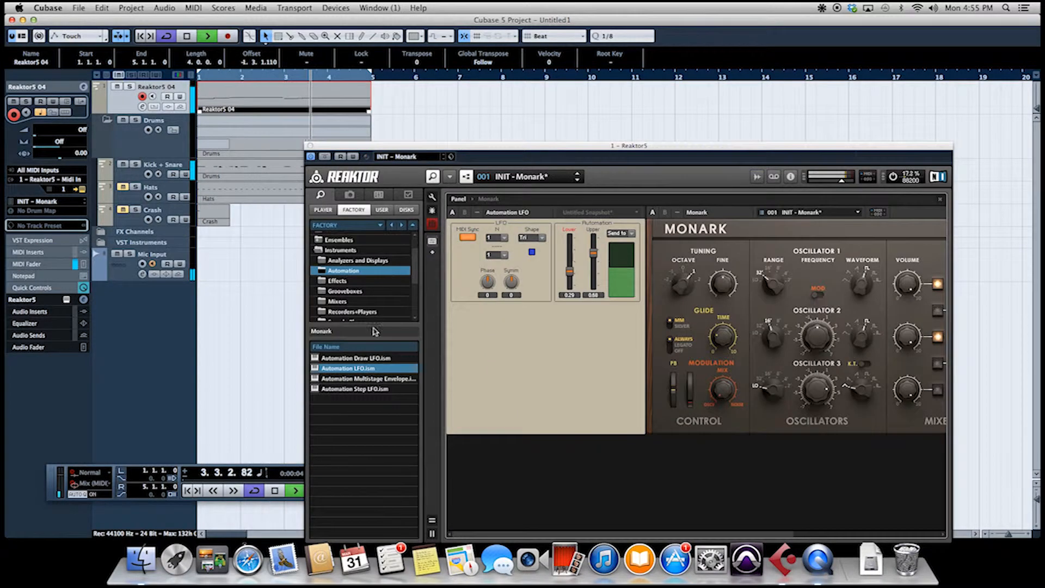
left_click(349, 389)
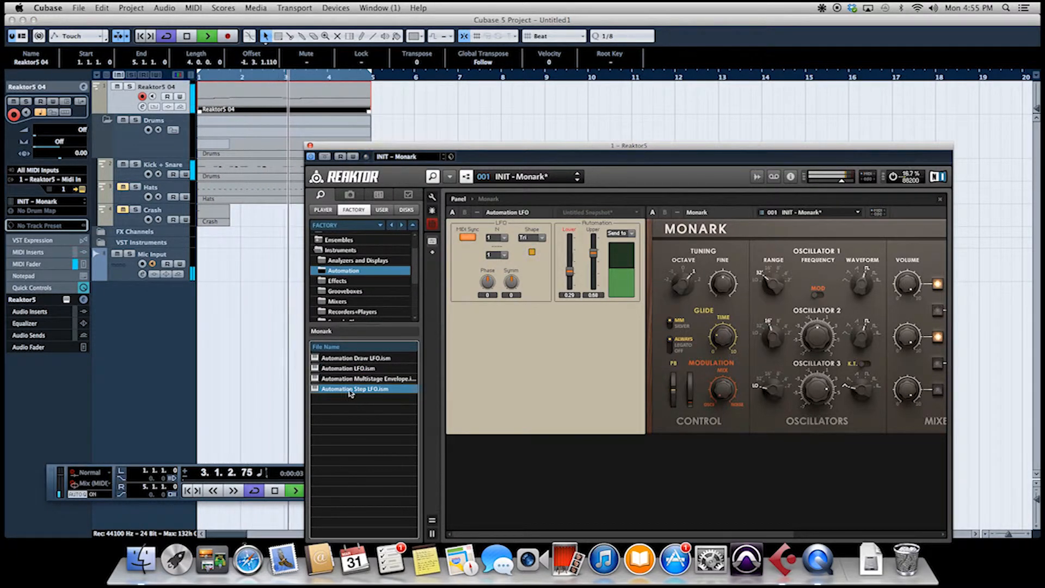
left_click_drag(331, 392, 532, 462)
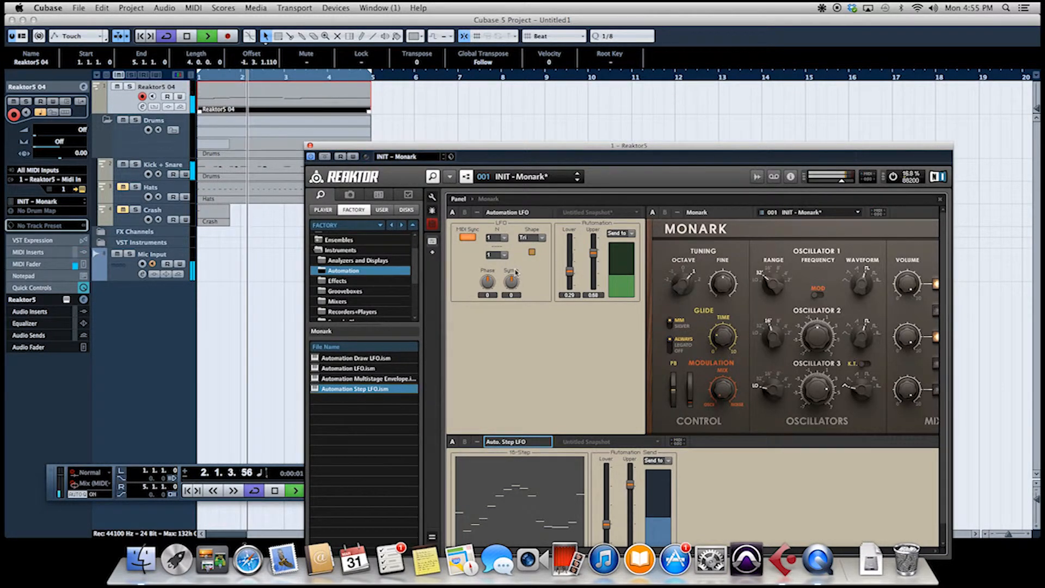
Step: Assign the Step LFO's send target to the Automation LFO's LFO:Time:Extern:---- parameter
scroll(583, 368, "down", 3)
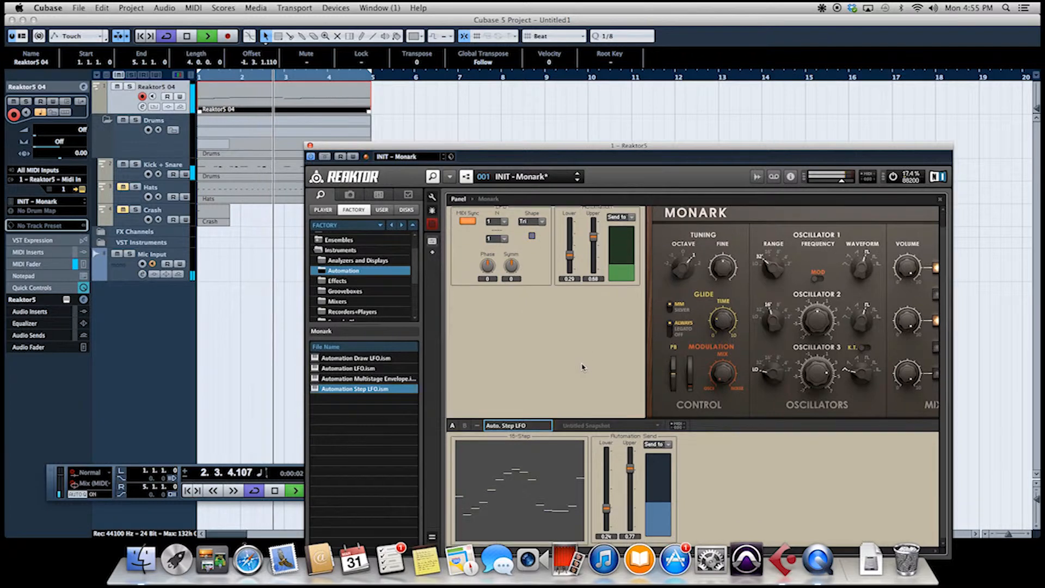
left_click(668, 447)
mouse_move(676, 454)
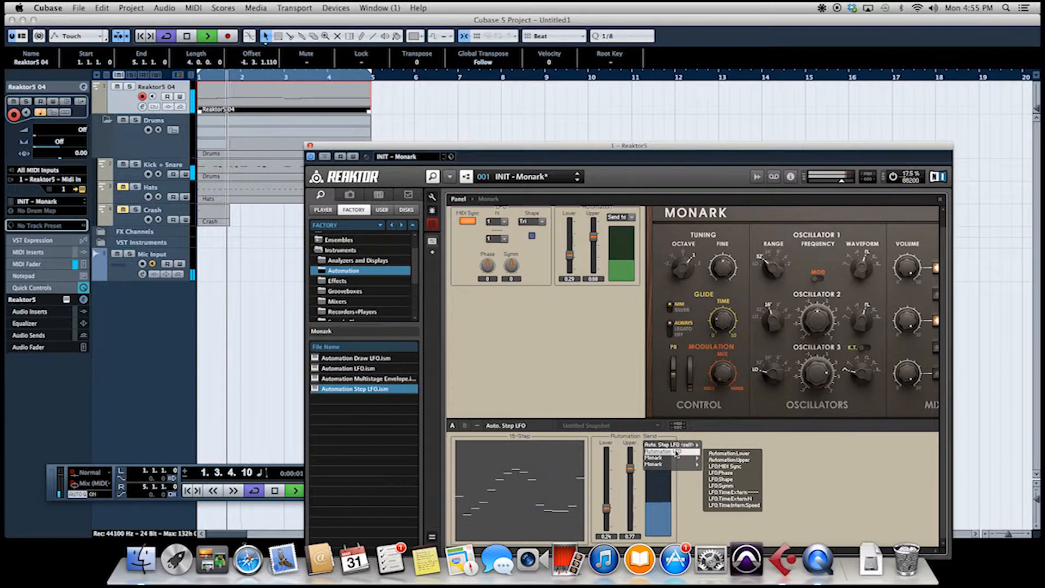
left_click(743, 493)
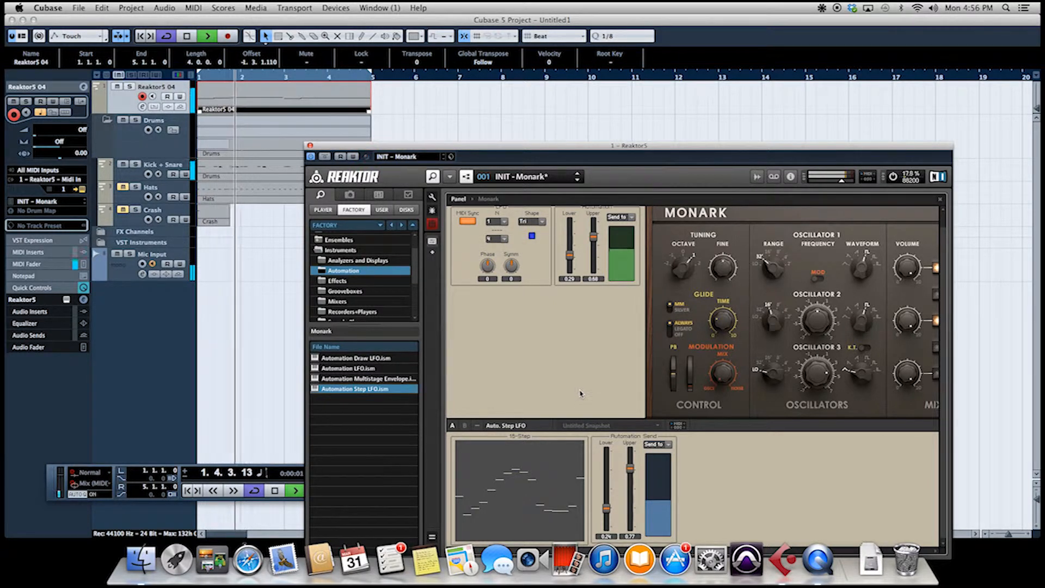
Step: Move the plug-in window up and redraw the Step LFO's 16-step pattern with low steps at both ends and a raised middle
left_click_drag(613, 148, 604, 95)
left_click_drag(661, 496, 813, 481)
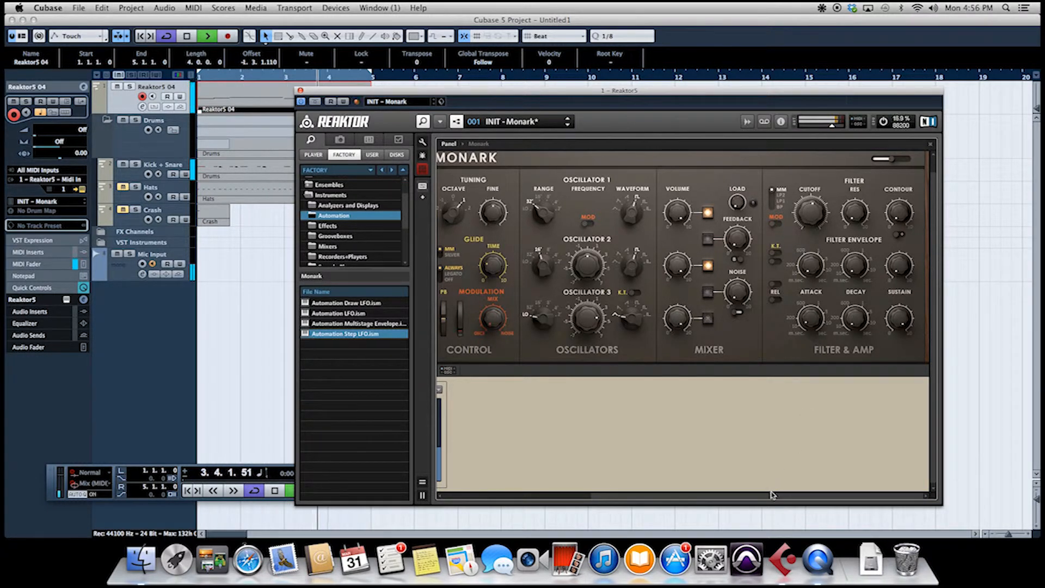
left_click_drag(770, 499, 587, 500)
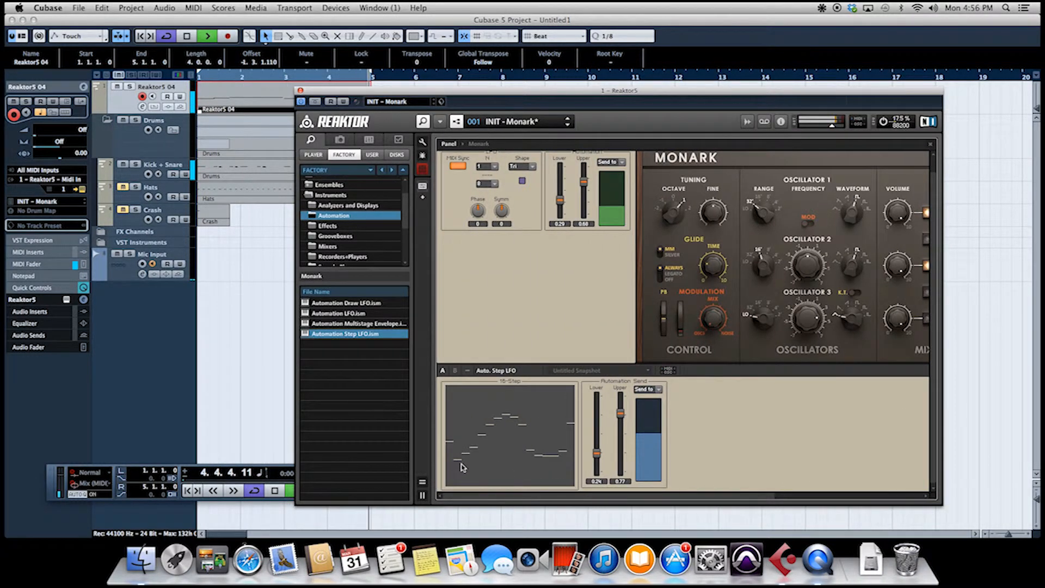
left_click_drag(449, 464, 569, 481)
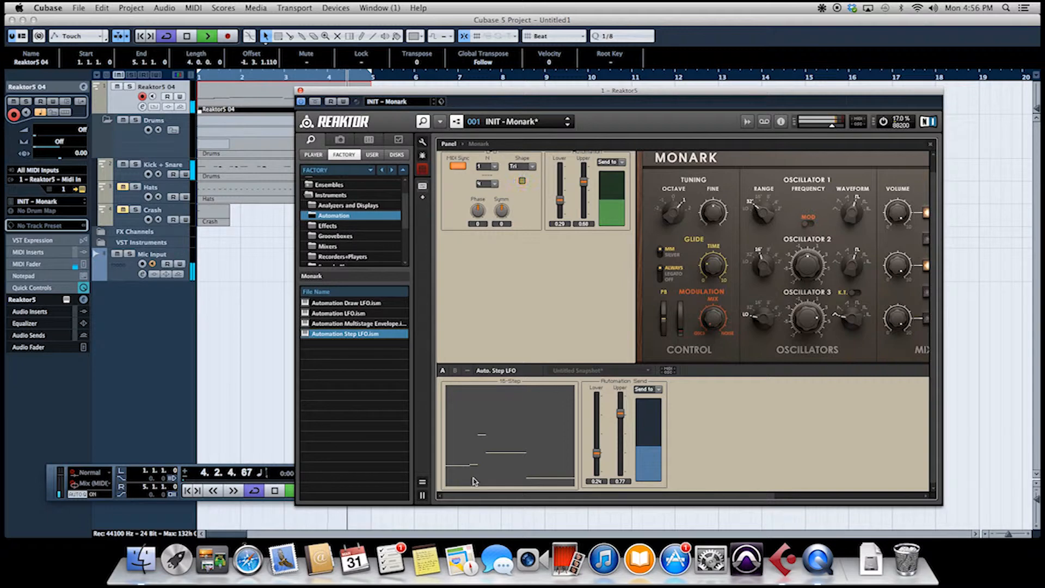
mouse_move(472, 481)
left_mouse_down()
mouse_move(443, 481)
mouse_move(463, 481)
mouse_move(479, 452)
mouse_move(511, 448)
left_mouse_up()
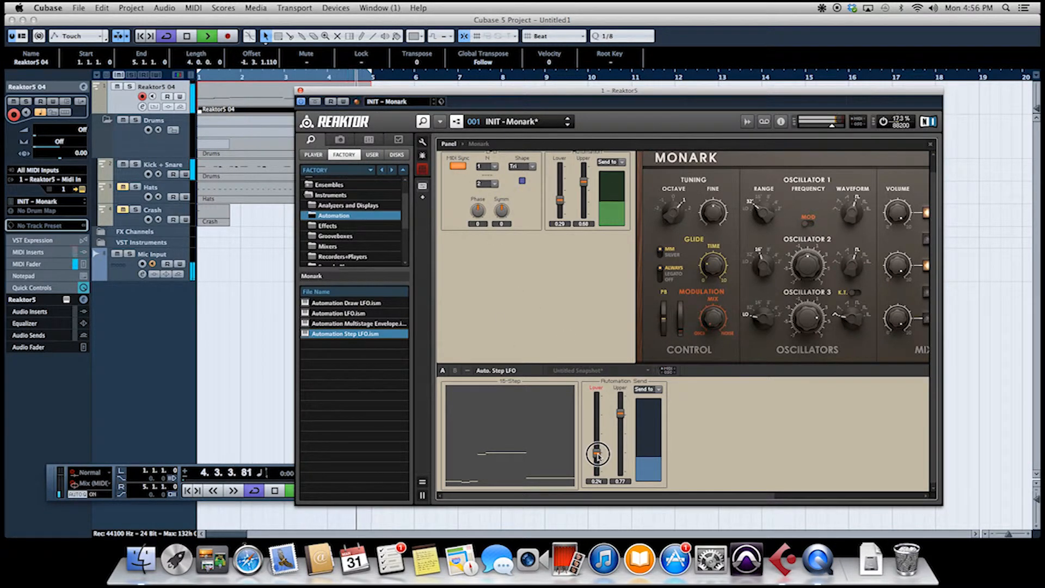
Step: Set the Step LFO's Lower to 0.03 and Upper to 0.76, and redraw its steps as contrasting low, medium and high levels
left_click_drag(598, 461, 597, 468)
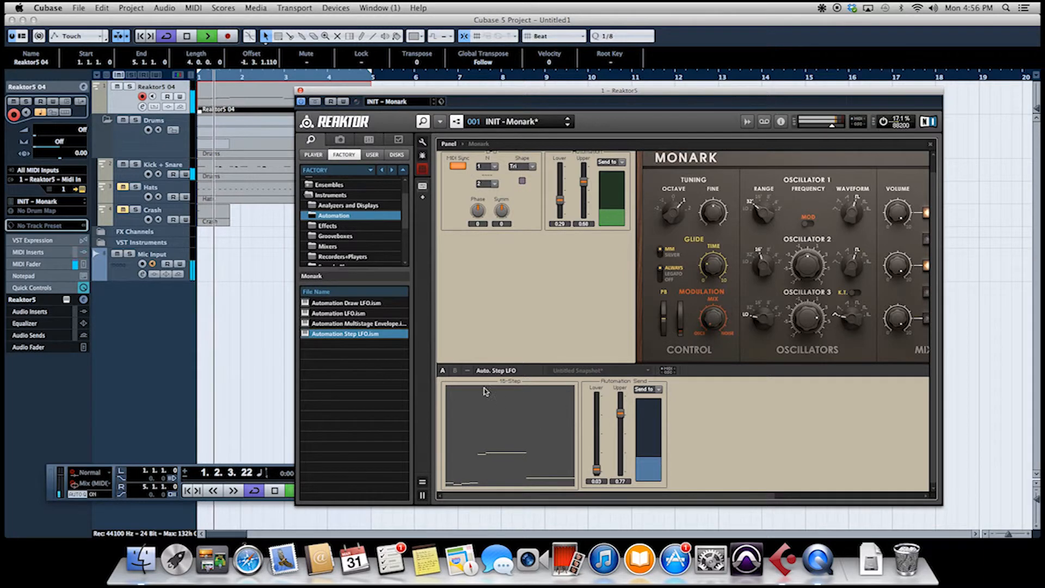
left_click_drag(481, 397, 526, 395)
left_click_drag(620, 412, 620, 405)
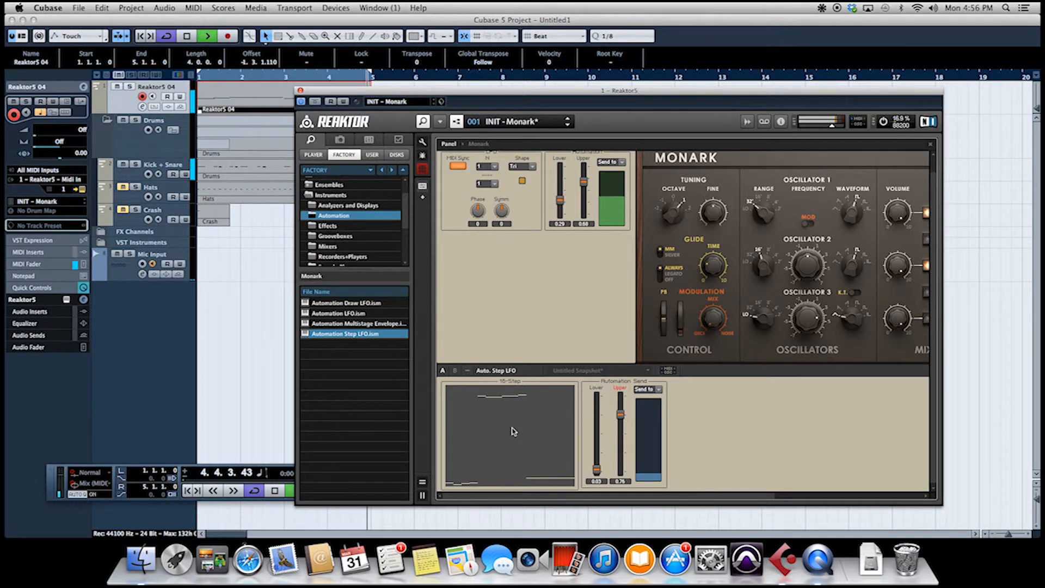
left_click_drag(478, 443, 510, 442)
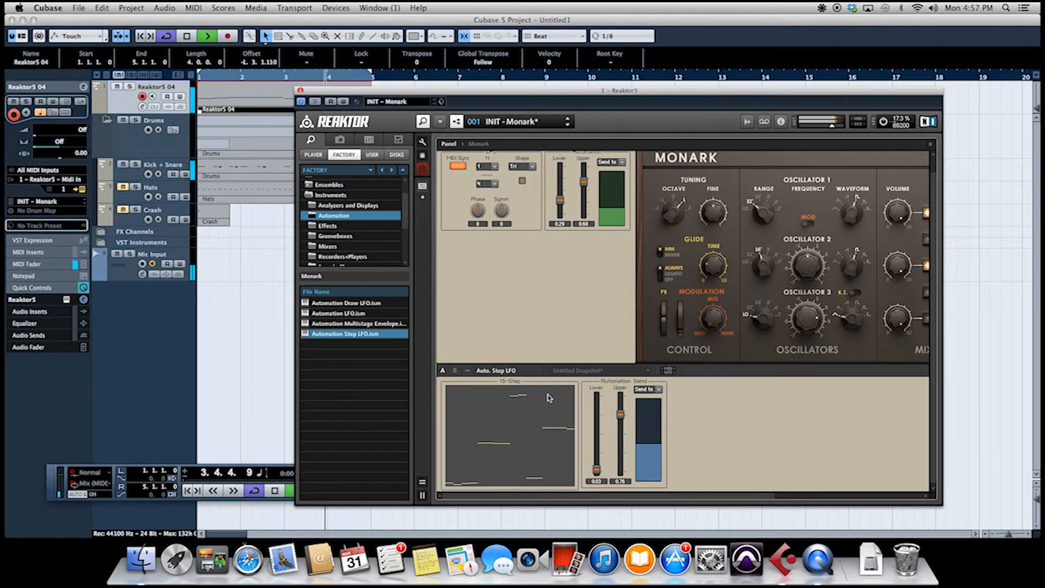
Step: Unmute the Hats track so it plays along with the modulated Monark part
left_click(123, 186)
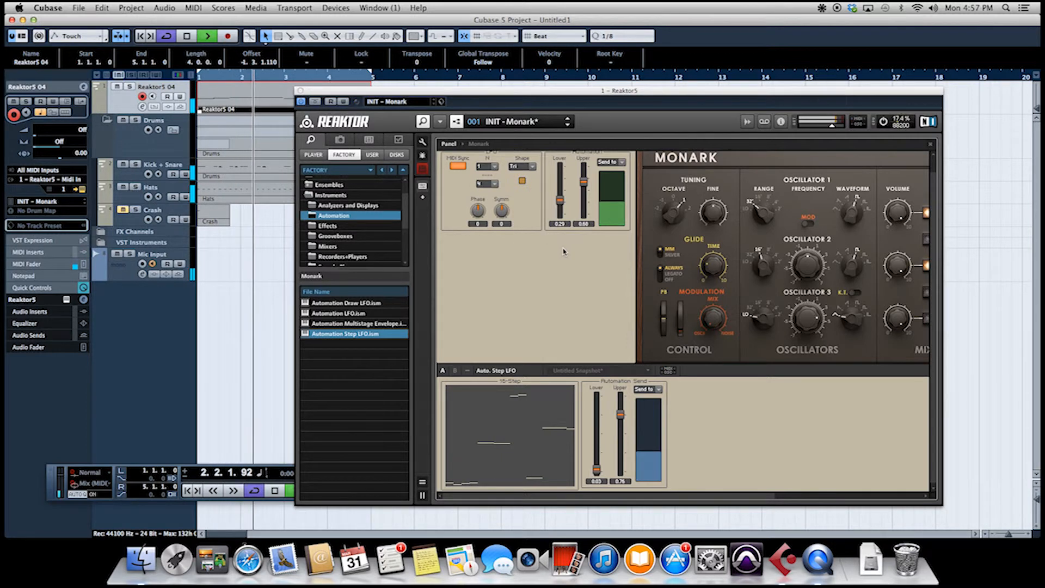
left_click_drag(747, 498, 903, 492)
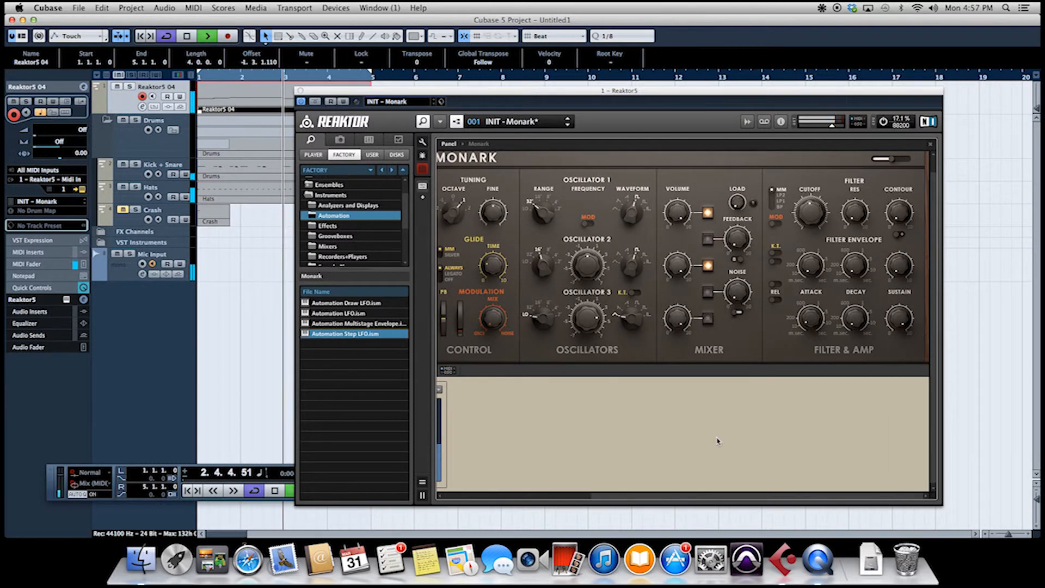
scroll(610, 452, "up", 2)
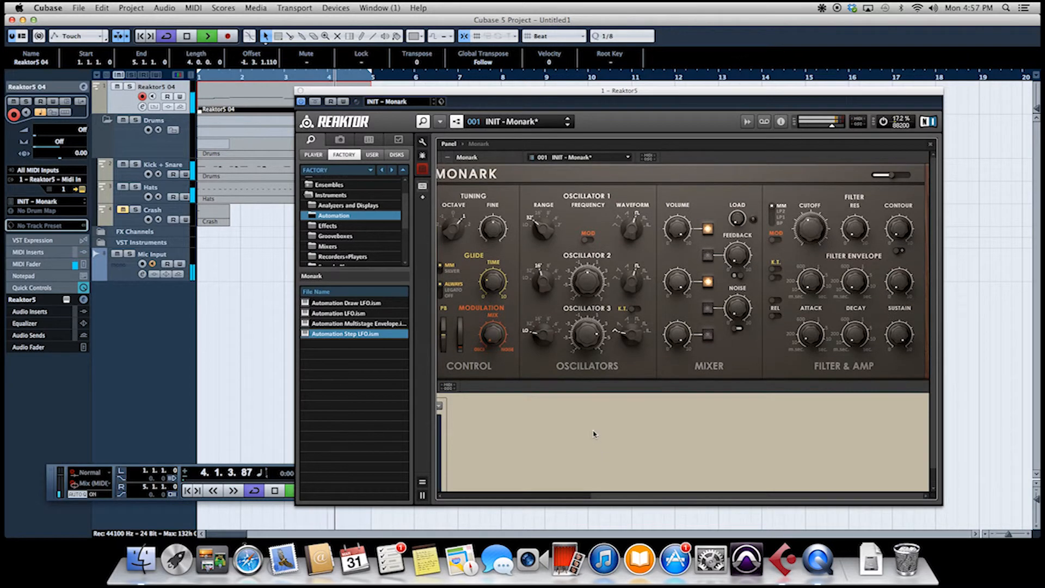
mouse_move(677, 496)
left_mouse_down()
mouse_move(661, 499)
mouse_move(696, 497)
mouse_move(662, 500)
mouse_move(680, 501)
left_mouse_up()
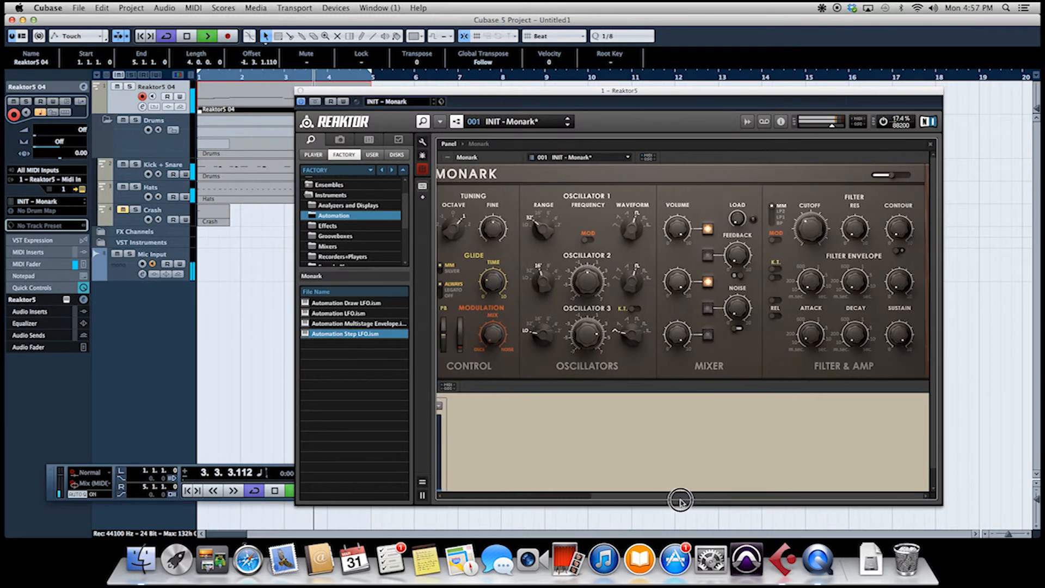
left_click_drag(679, 499, 602, 497)
left_click_drag(525, 496, 508, 497)
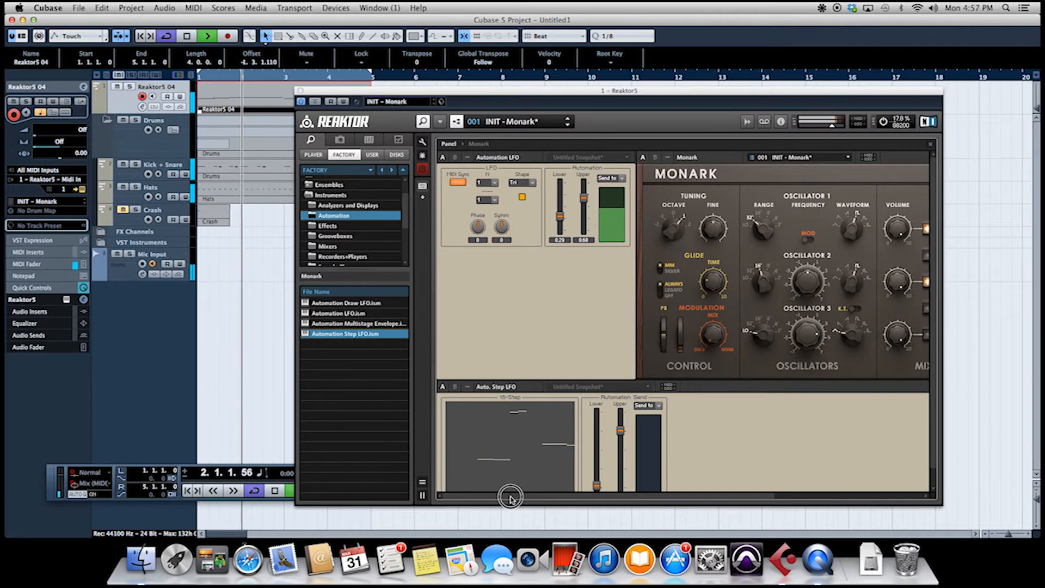